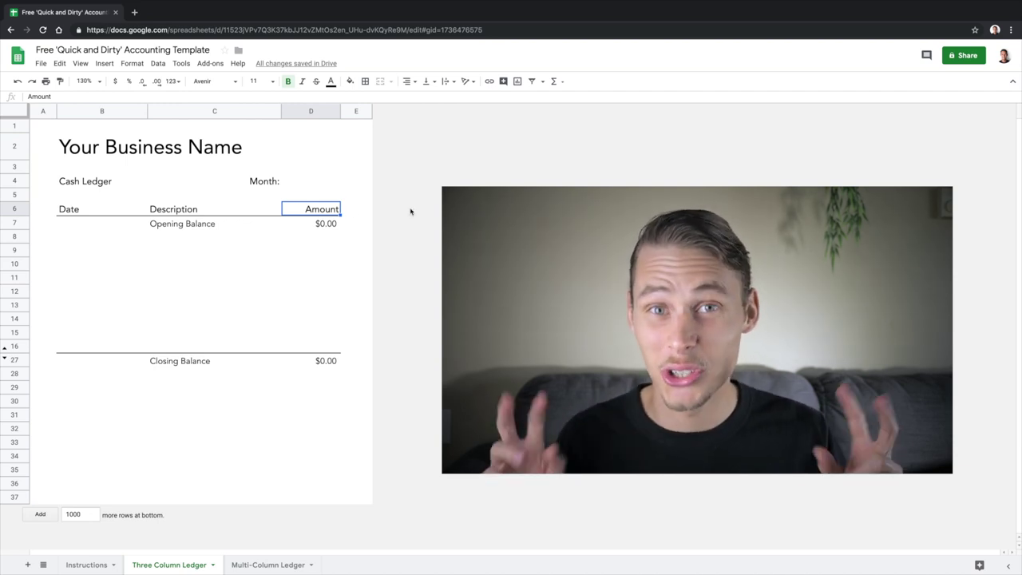
- Replace the ledger title with the business name 'J K Growling'
{"action": "left_click", "coordinate": [121, 151]}
{"action": "type", "text": "J K Growling"}
{"action": "key", "text": "Return"}
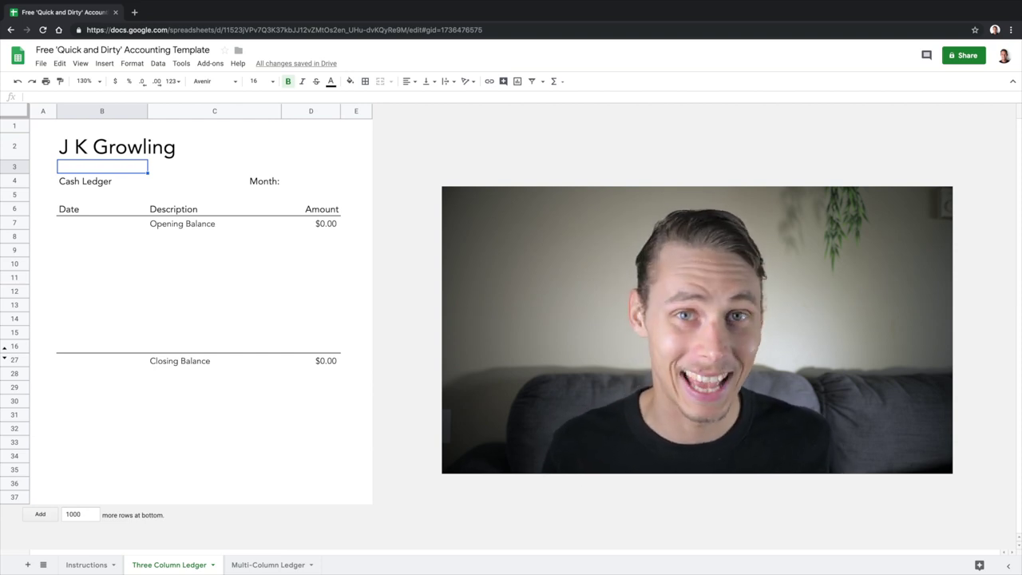
- Set the ledger Month to Jan-2000
{"action": "left_click", "coordinate": [333, 185]}
{"action": "type", "text": "Jan-2000"}
{"action": "key", "text": "Return"}
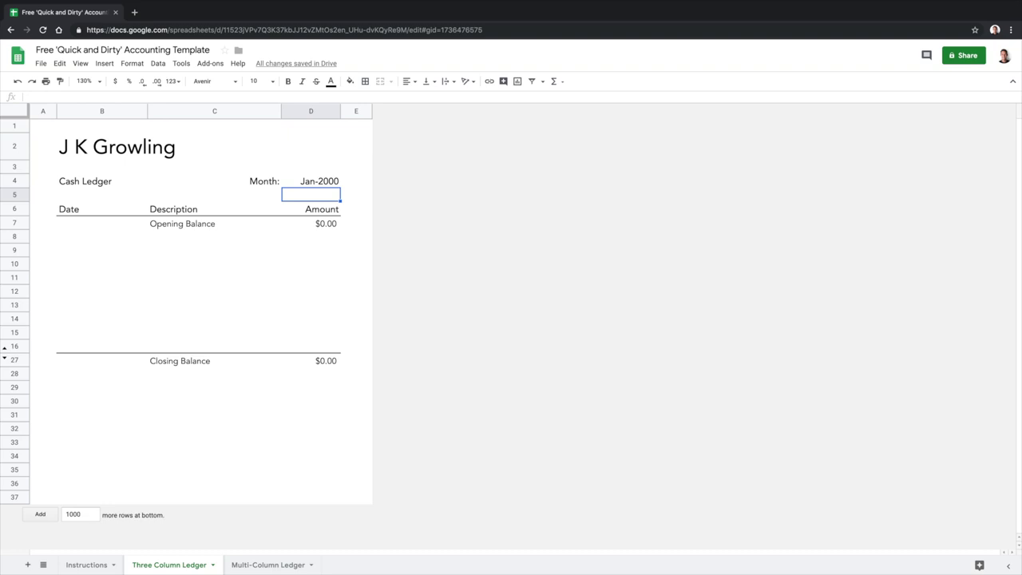
- Date the Opening Balance row 1-1-2000
{"action": "left_click", "coordinate": [122, 223]}
{"action": "type", "text": "1-1-2000"}
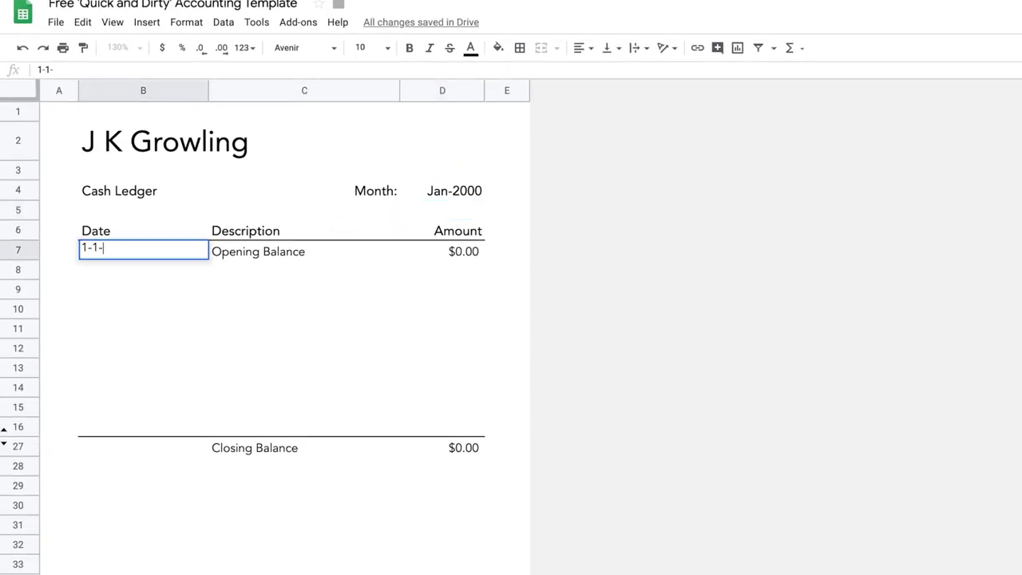
{"action": "key", "text": "Return"}
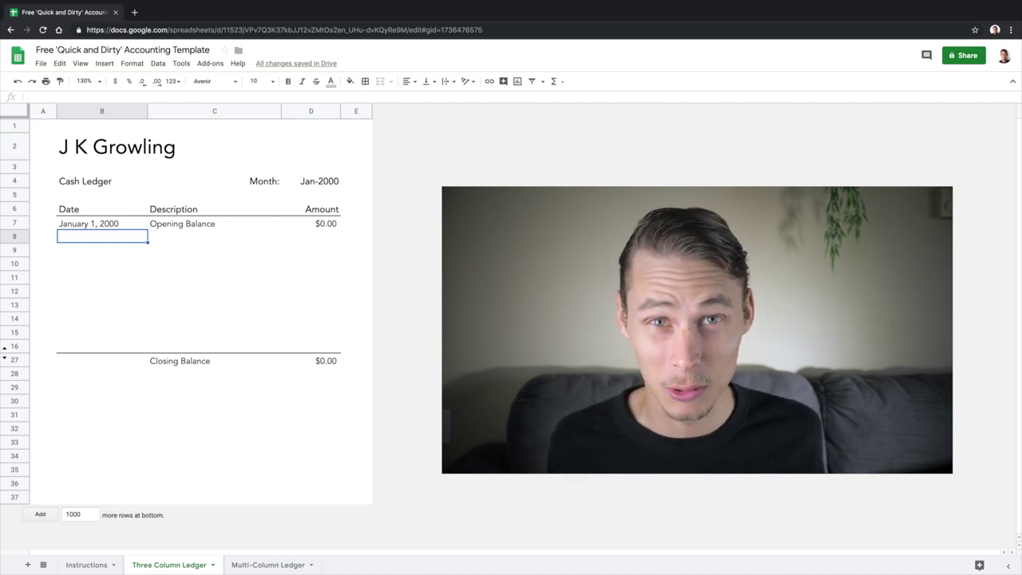
- Record a $5,000 Initial Investment on 1/5/00
{"action": "type", "text": "1/5/00"}
{"action": "key", "text": "Tab"}
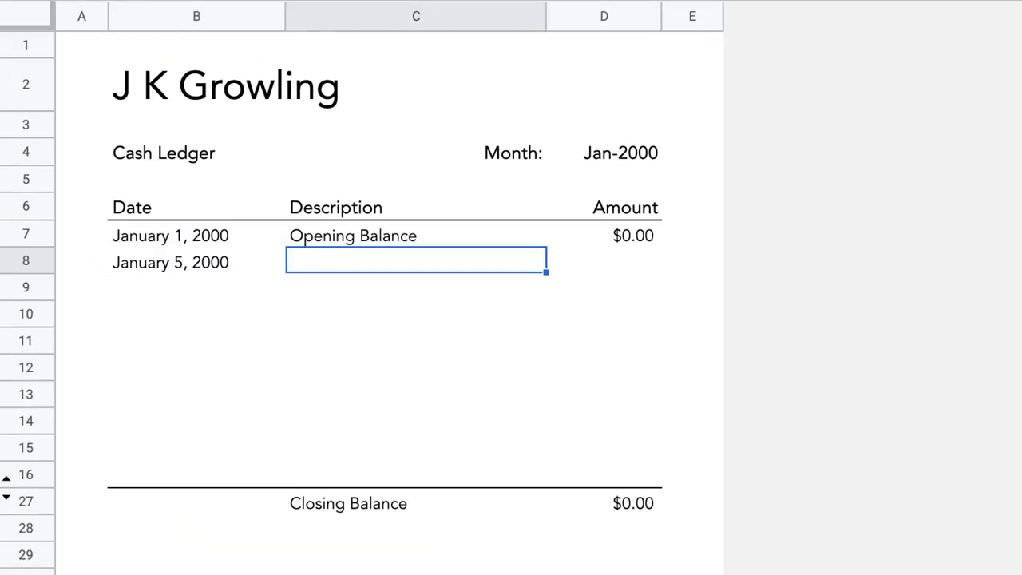
{"action": "type", "text": "Initial Investment"}
{"action": "key", "text": "Tab"}
{"action": "type", "text": "5,0"}
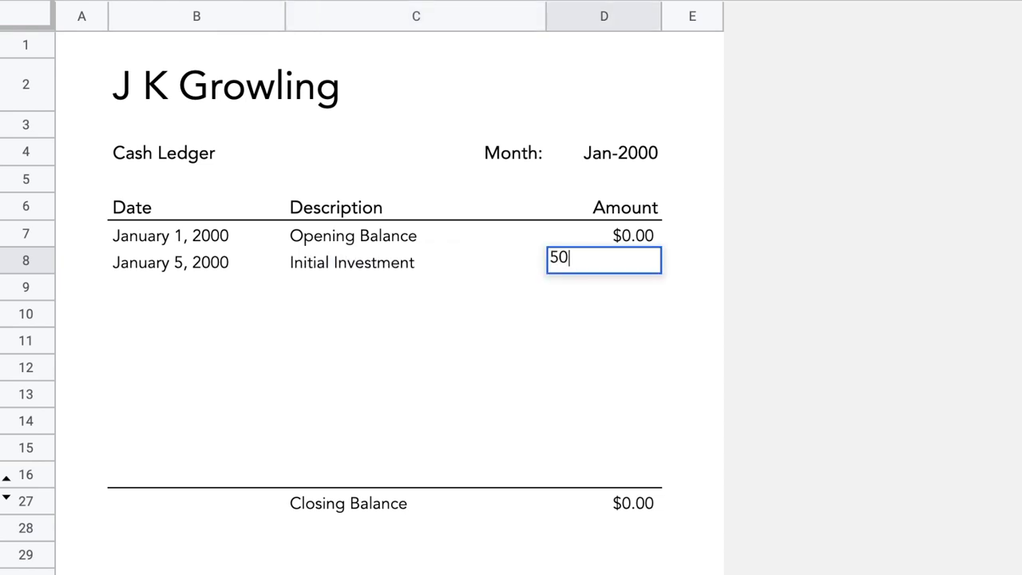
{"action": "type", "text": "00"}
{"action": "key", "text": "Return"}
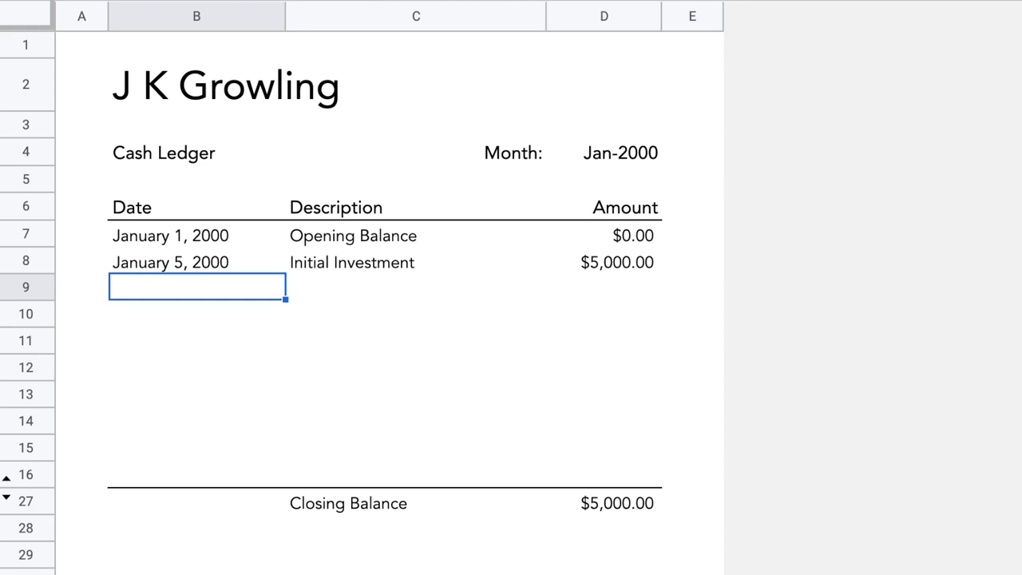
- Record a -2000 MacBook Purchase dated January 9, 2000
{"action": "type", "text": "1/9/000"}
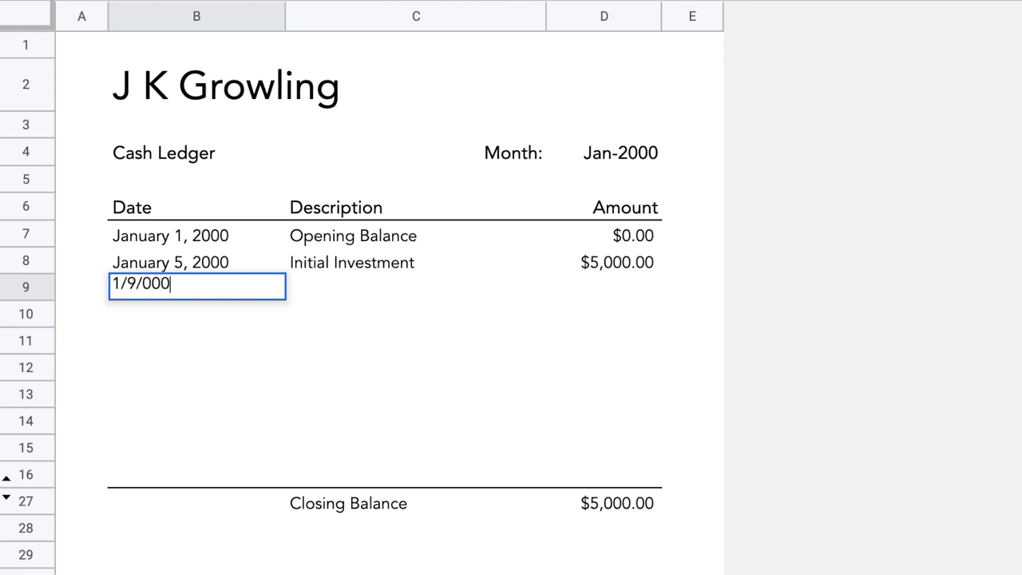
{"action": "key", "text": "Tab"}
{"action": "type", "text": "MacB"}
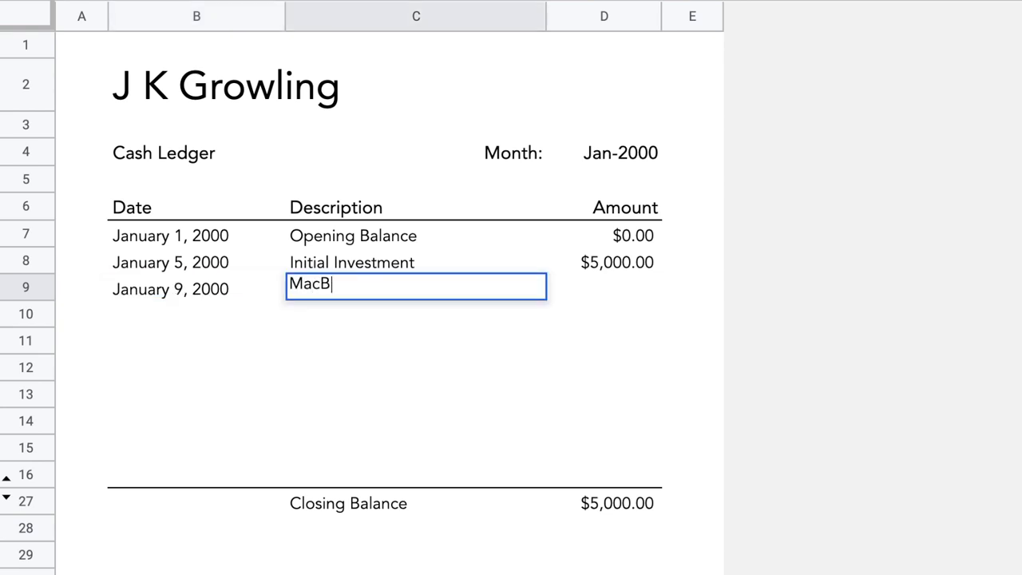
{"action": "type", "text": "ook Purchase"}
{"action": "key", "text": "Tab"}
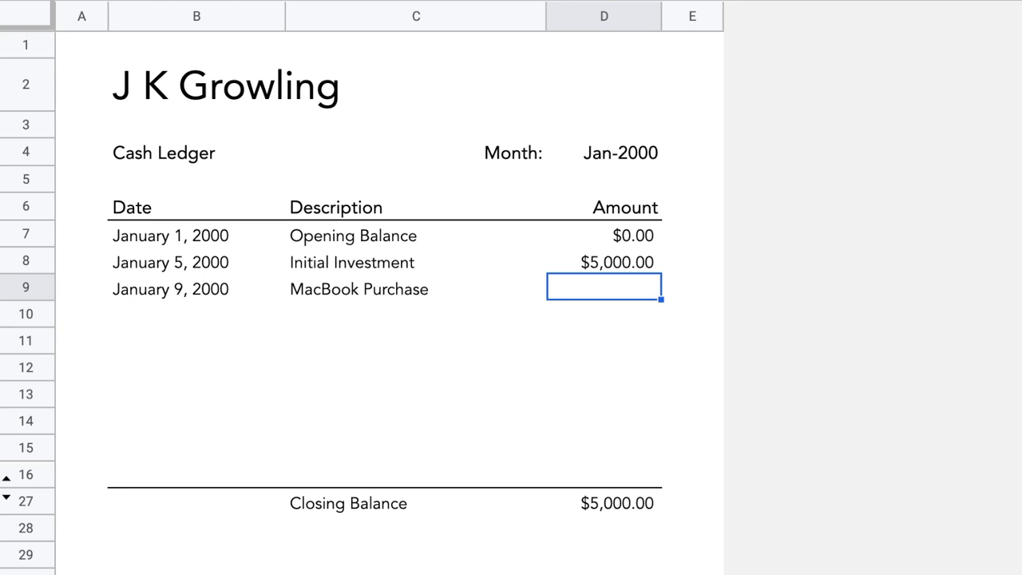
{"action": "type", "text": "-2000"}
{"action": "key", "text": "Tab"}
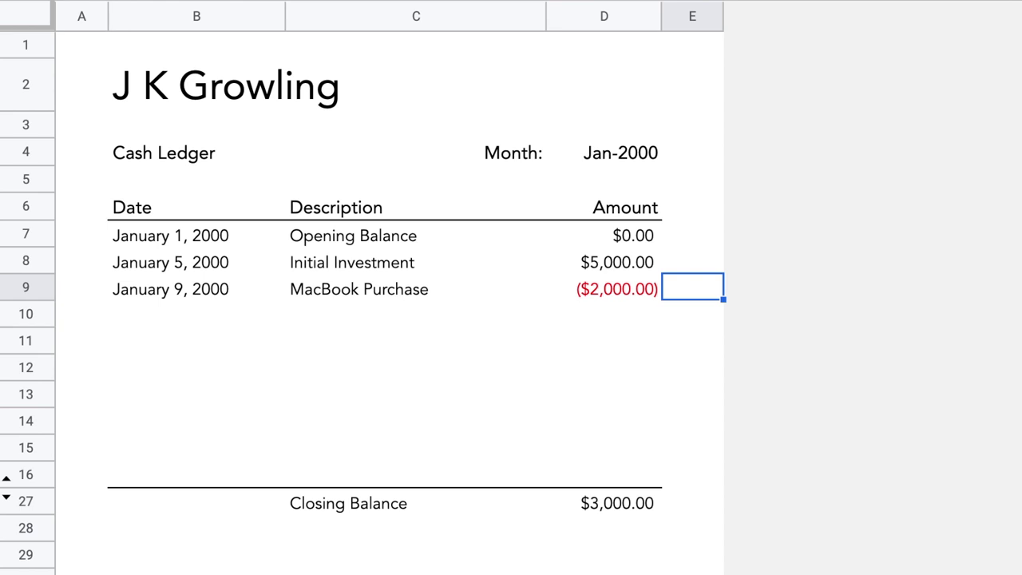
- Enter Domain Registration (1 Year) -35 on 1/11/2000 and Web Hosting Fees (1 Year) -100 on 1/14/2000
{"action": "left_click", "coordinate": [275, 312]}
{"action": "type", "text": "1/11/2000"}
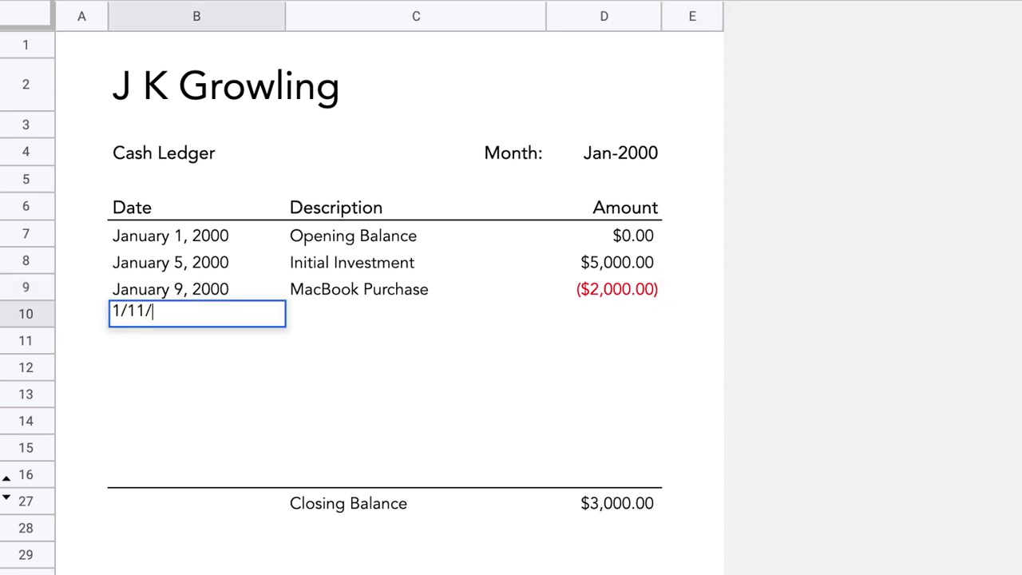
{"action": "key", "text": "Tab"}
{"action": "type", "text": "Domain Registration (1 Year)"}
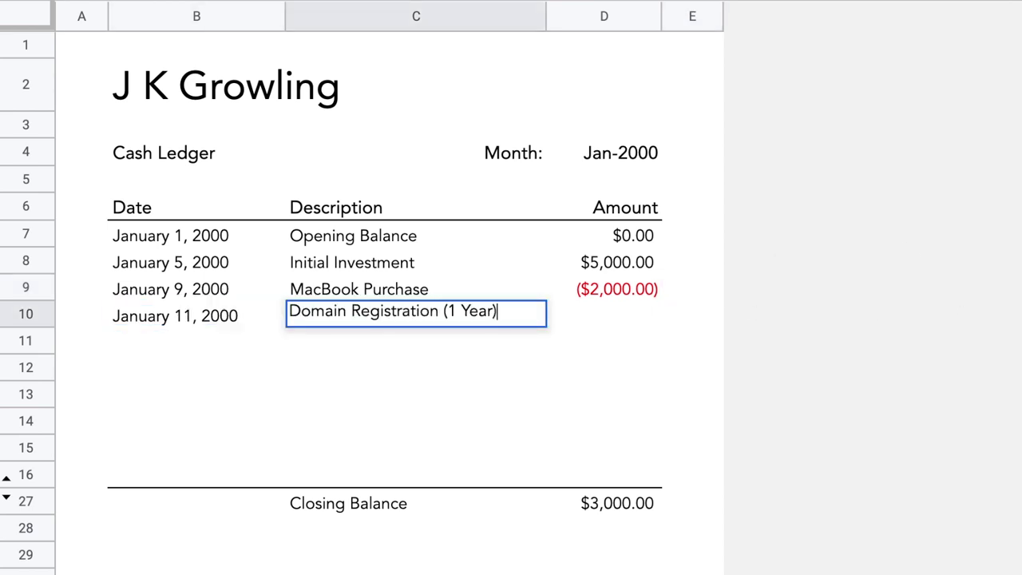
{"action": "key", "text": "Tab"}
{"action": "type", "text": "-35"}
{"action": "key", "text": "Return"}
{"action": "type", "text": "1/14/2000"}
{"action": "key", "text": "Tab"}
{"action": "type", "text": "We"}
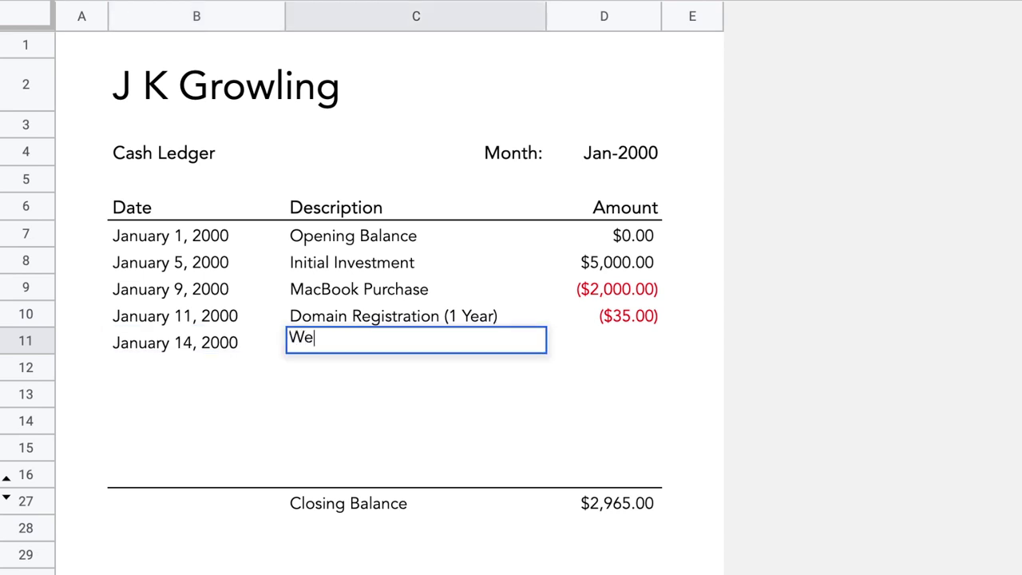
{"action": "type", "text": "b Hosting Fees (1 Year)"}
{"action": "key", "text": "Tab"}
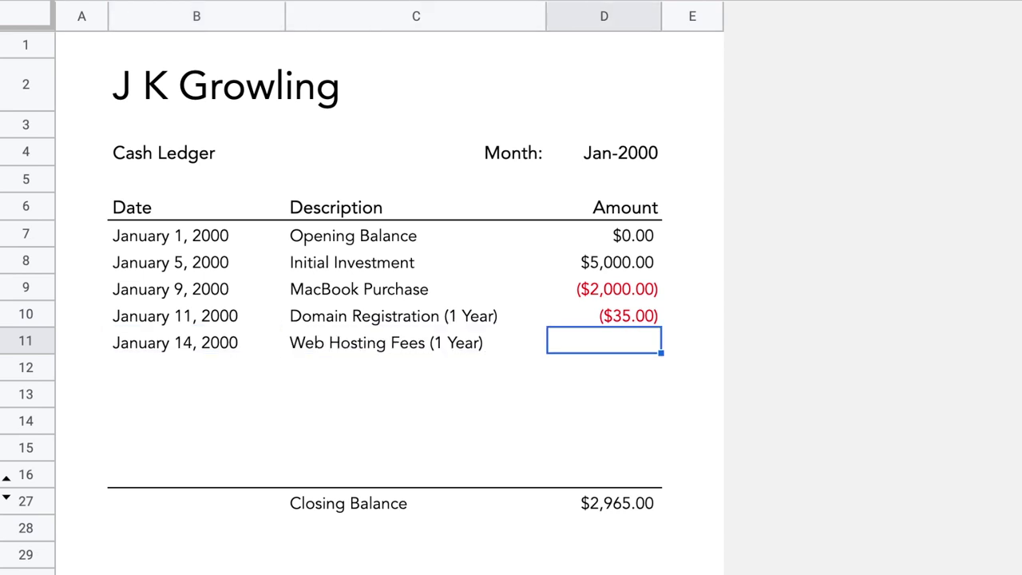
{"action": "type", "text": "-100"}
{"action": "key", "text": "Return"}
- Enter Advertising Expense -20 on 1/16/2000 and Product Sales 50 on 1/18/2000
{"action": "type", "text": "1/16/2000"}
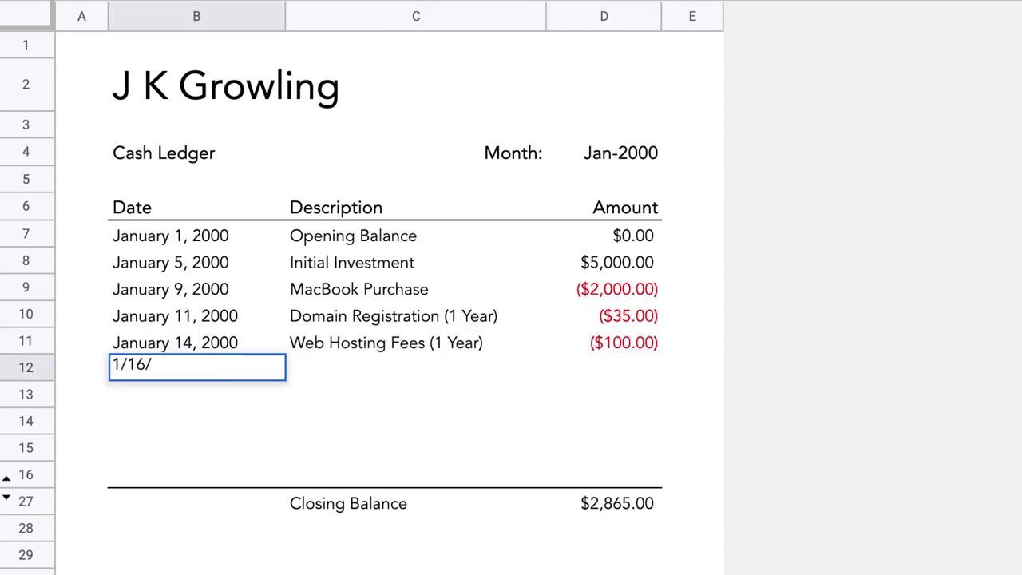
{"action": "key", "text": "Tab"}
{"action": "type", "text": "Advertising Expense"}
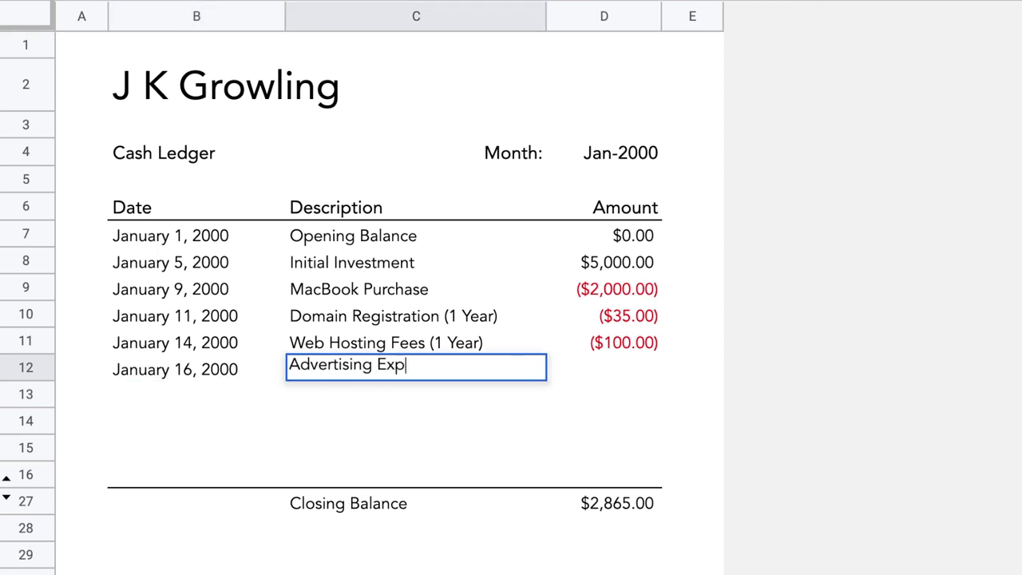
{"action": "key", "text": "Tab"}
{"action": "type", "text": "-20"}
{"action": "key", "text": "Return"}
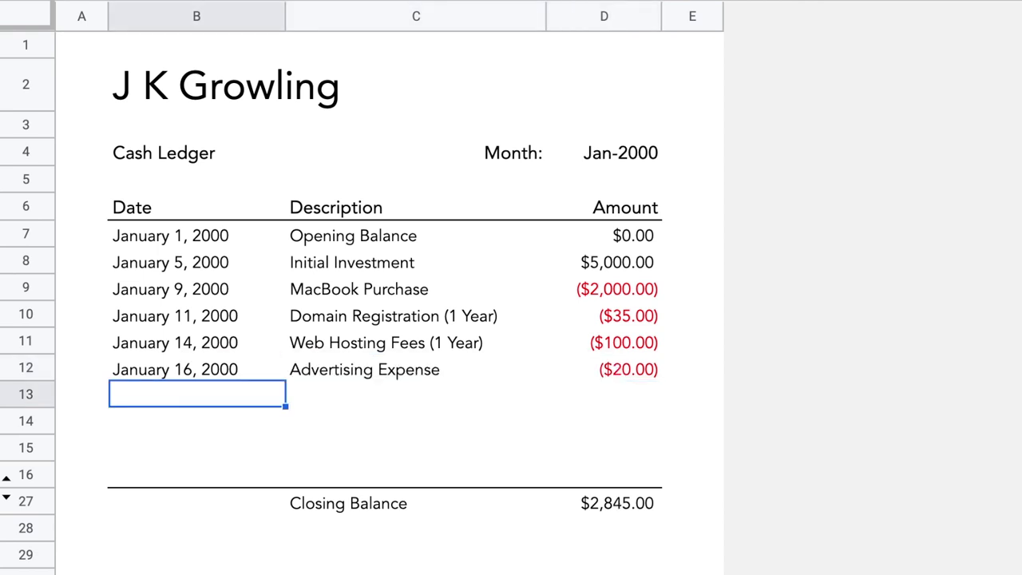
{"action": "type", "text": "1/18/2000"}
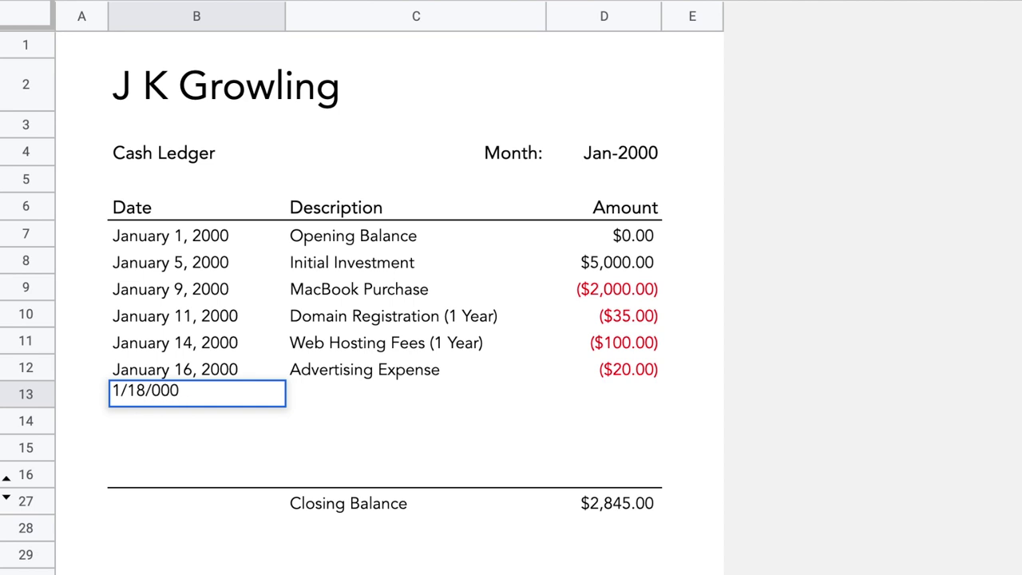
{"action": "key", "text": "Tab"}
{"action": "type", "text": "Product Sales"}
{"action": "key", "text": "Tab"}
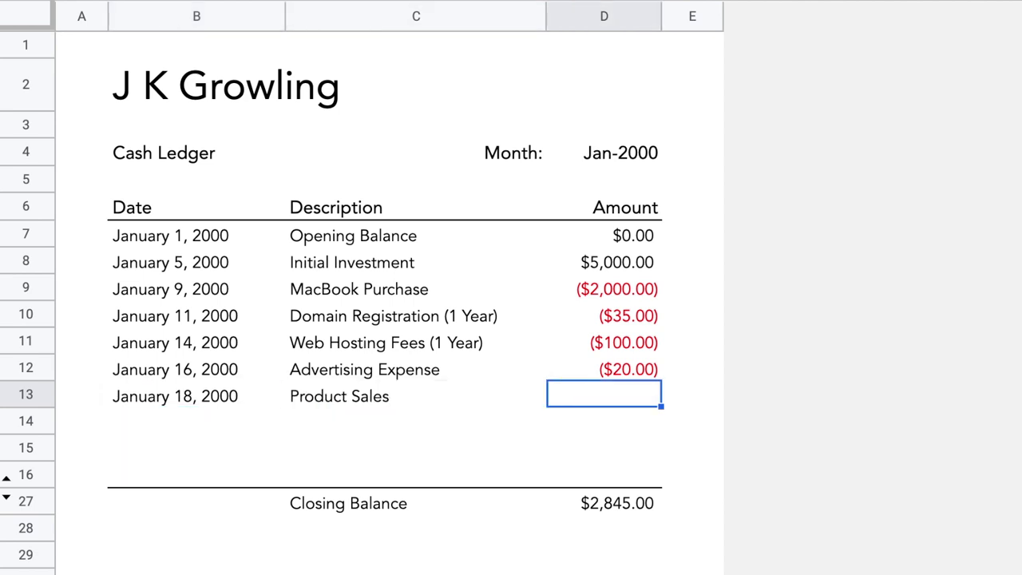
{"action": "type", "text": "50"}
{"action": "key", "text": "Return"}
- Enter Bank Fees -2 on 1/20/2000 and Product Sales 100 on 1/23/2000
{"action": "type", "text": "1/20/2000"}
{"action": "key", "text": "Tab"}
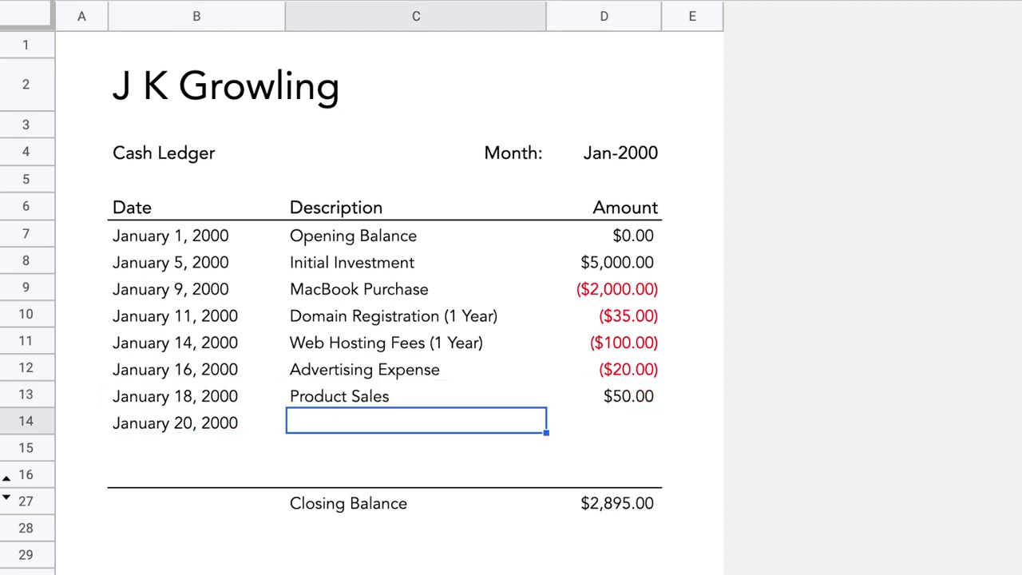
{"action": "type", "text": "Bank Fees"}
{"action": "key", "text": "Tab"}
{"action": "type", "text": "-2"}
{"action": "key", "text": "Return"}
{"action": "type", "text": "1/23/2000"}
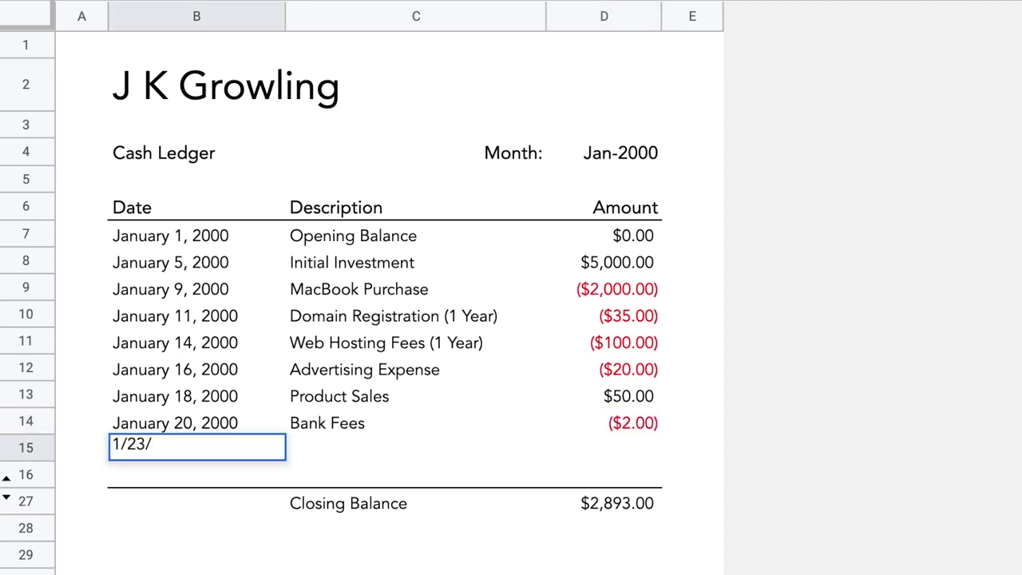
{"action": "key", "text": "Tab"}
{"action": "type", "text": "Product Sales"}
{"action": "key", "text": "Tab"}
{"action": "type", "text": "100"}
{"action": "key", "text": "Return"}
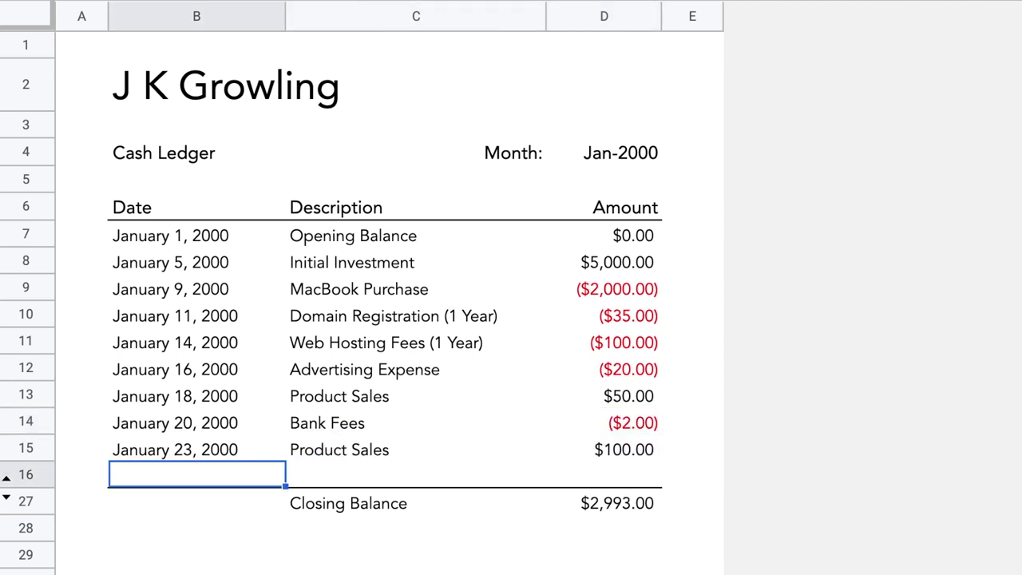
- Enter Office Chair -150 on 1/27/2000 and date the Closing Balance 1/31/00
{"action": "type", "text": "1/27/2000"}
{"action": "key", "text": "Tab"}
{"action": "type", "text": "Office Chair"}
{"action": "key", "text": "Tab"}
{"action": "type", "text": "-150"}
{"action": "key", "text": "Return"}
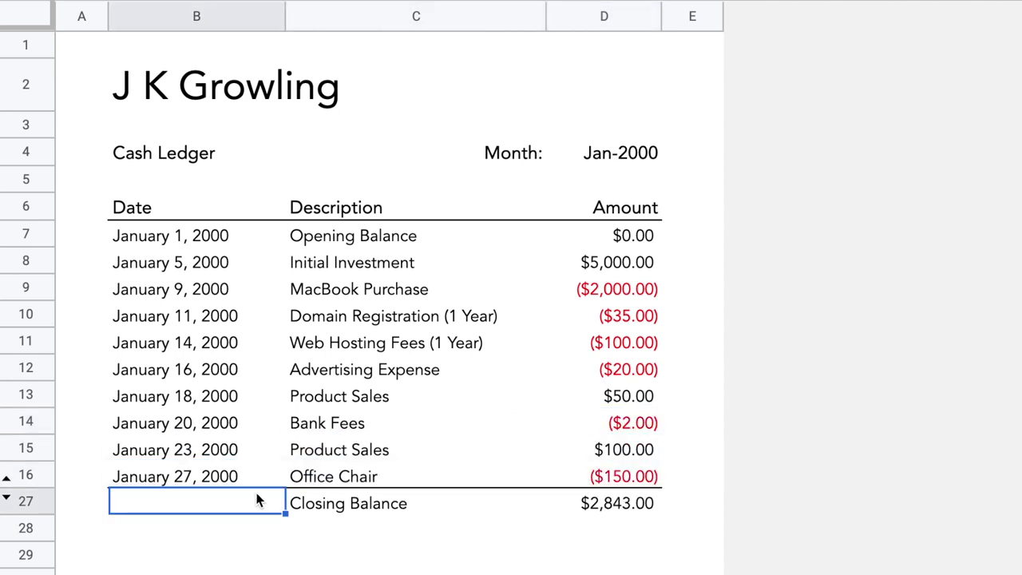
{"action": "type", "text": "1/31/00"}
{"action": "key", "text": "Return"}
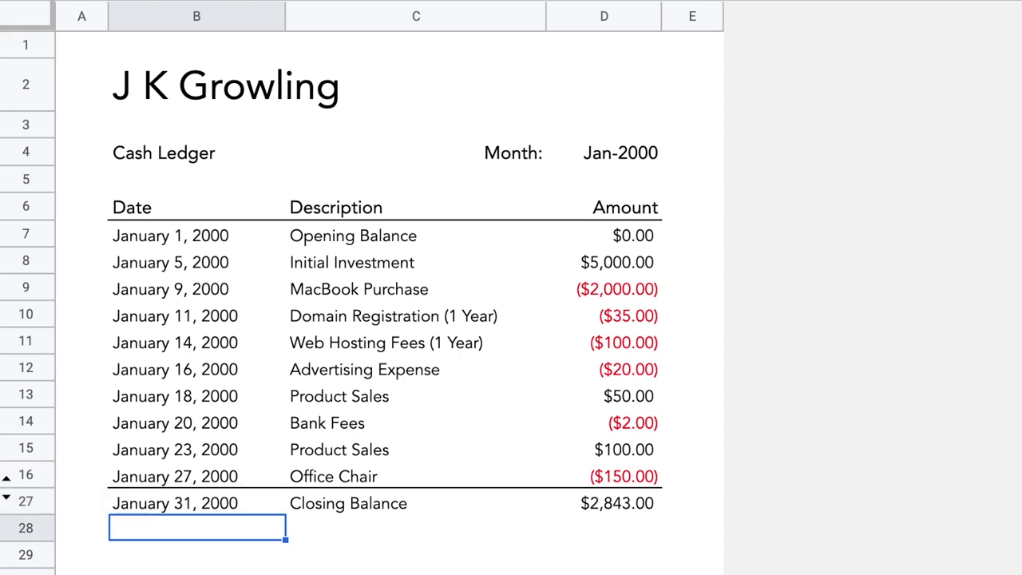
{"action": "left_click", "coordinate": [627, 507]}
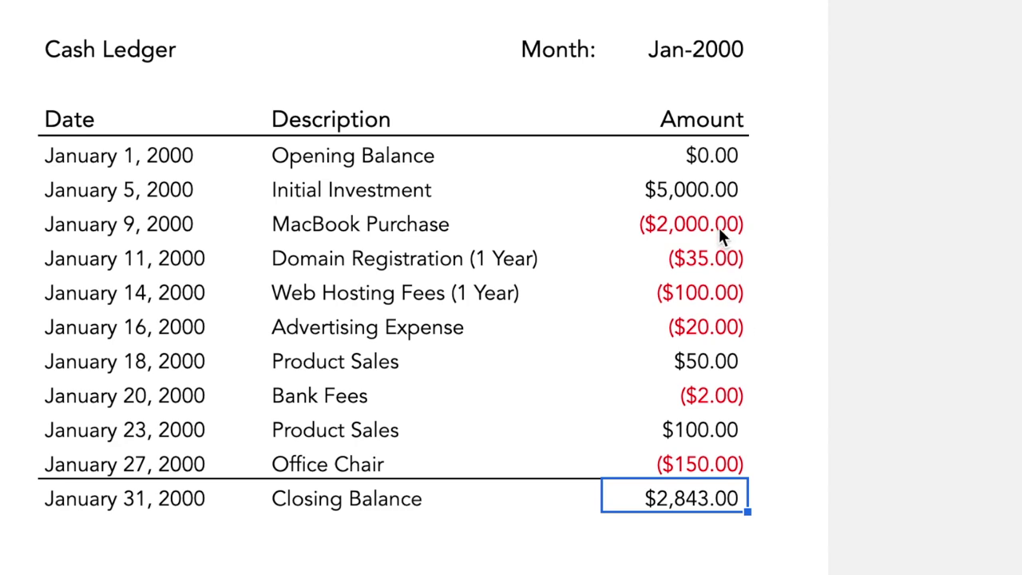
{"action": "left_click_drag", "start_coordinate": [719, 228], "coordinate": [716, 460]}
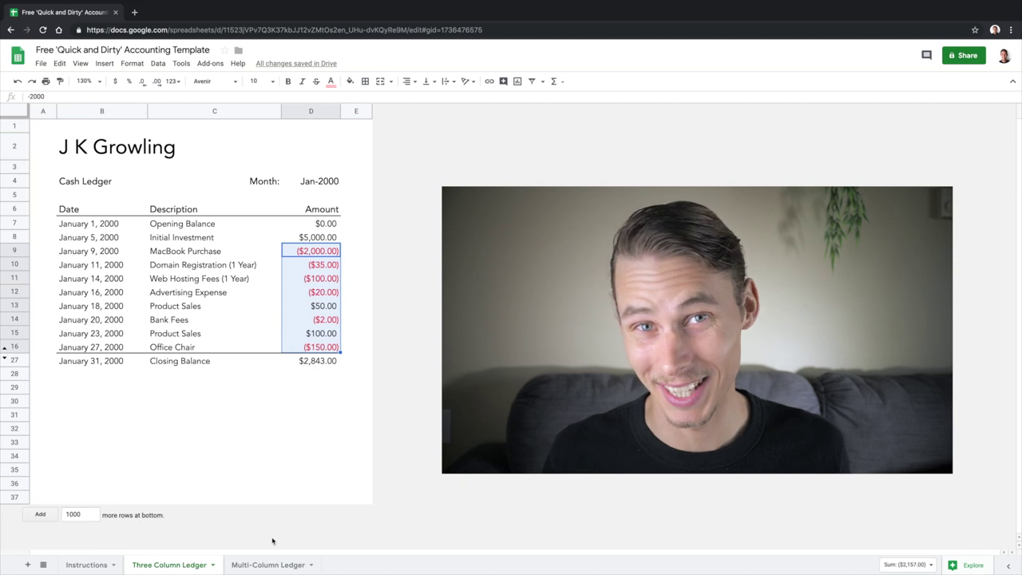
- On the Multi-Column Ledger sheet, review the Date, Description, Amount and Reference columns with references <1>–<9>
{"action": "left_click", "coordinate": [269, 565]}
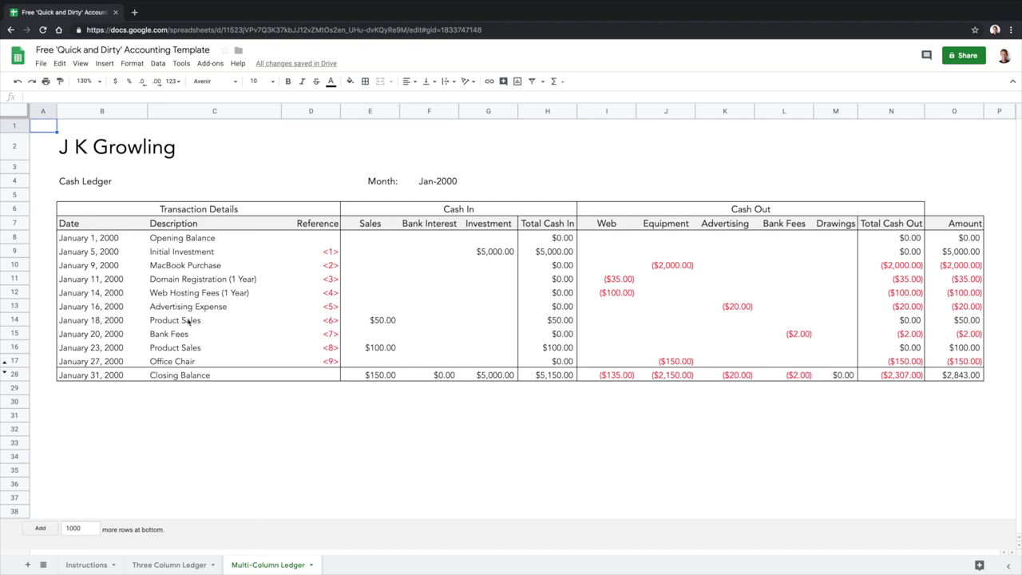
{"action": "left_click", "coordinate": [116, 226]}
{"action": "left_click", "coordinate": [190, 229]}
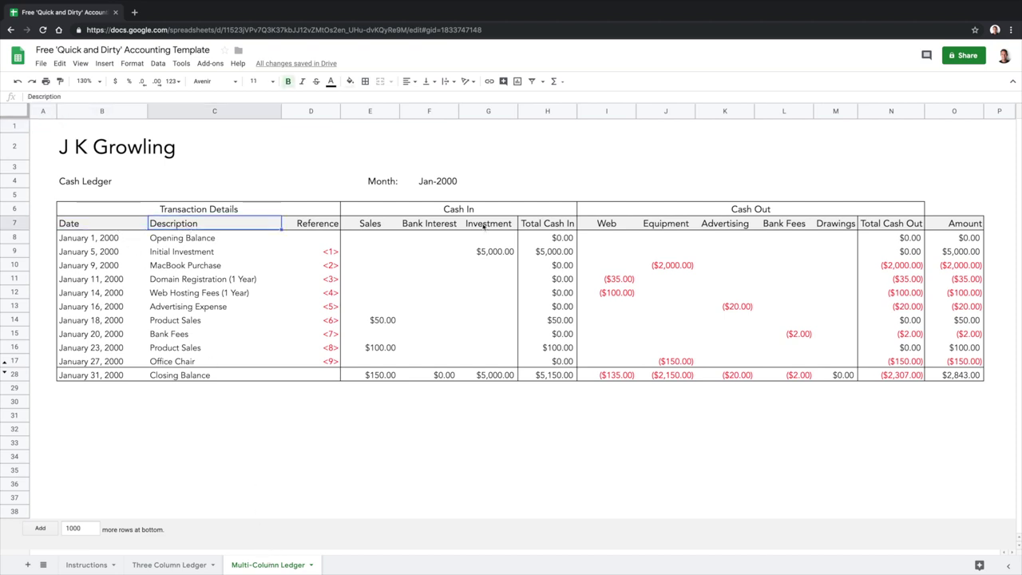
{"action": "left_click", "coordinate": [938, 227]}
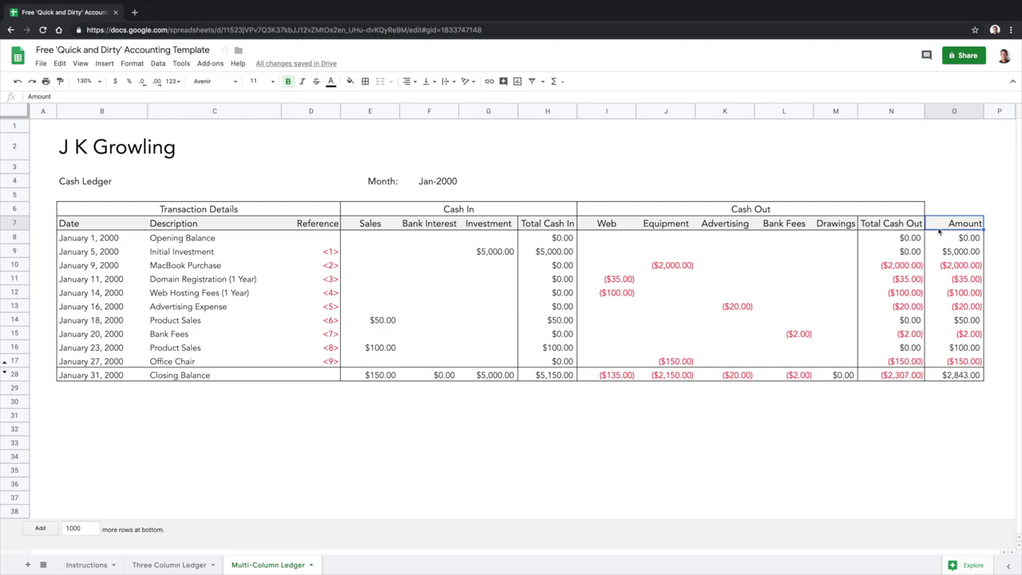
{"action": "left_click", "coordinate": [327, 230]}
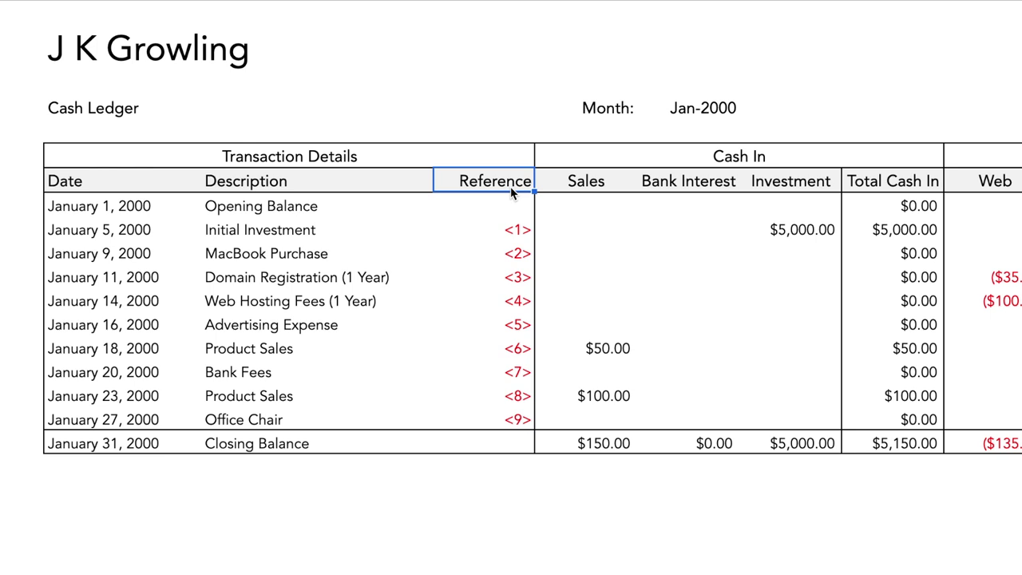
{"action": "left_click_drag", "start_coordinate": [510, 190], "coordinate": [513, 417]}
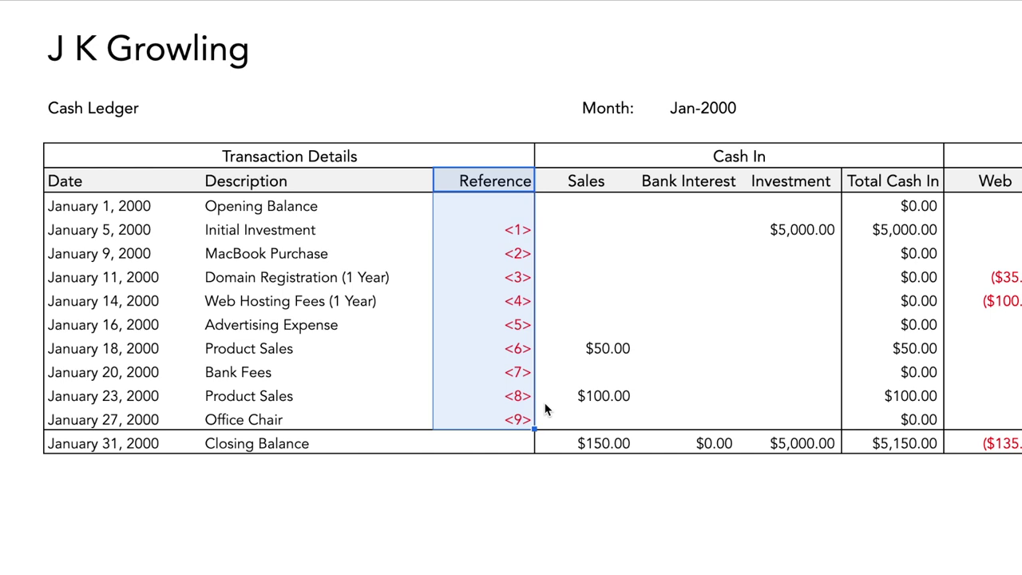
{"action": "left_click", "coordinate": [487, 417]}
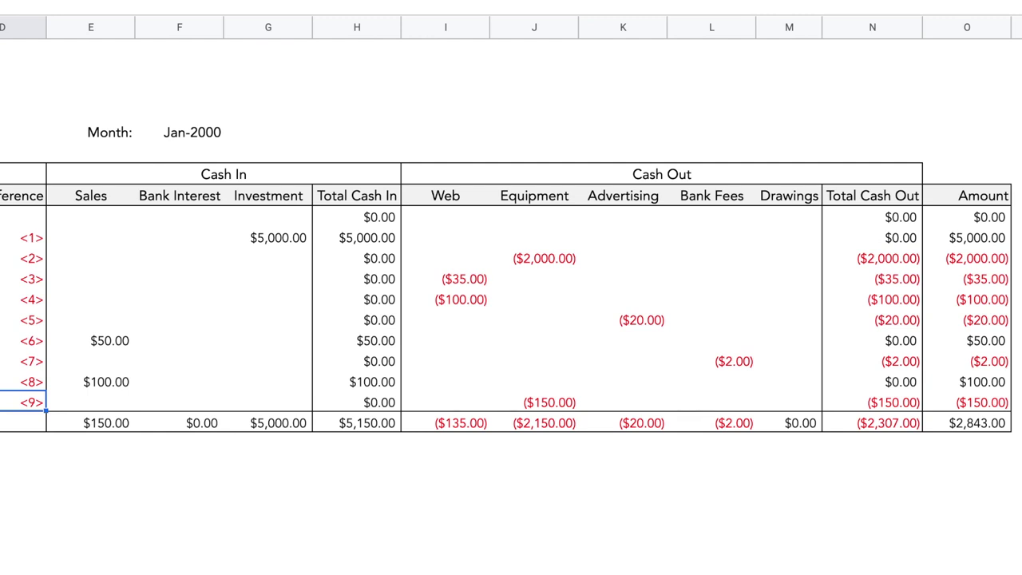
{"action": "left_click", "coordinate": [234, 175]}
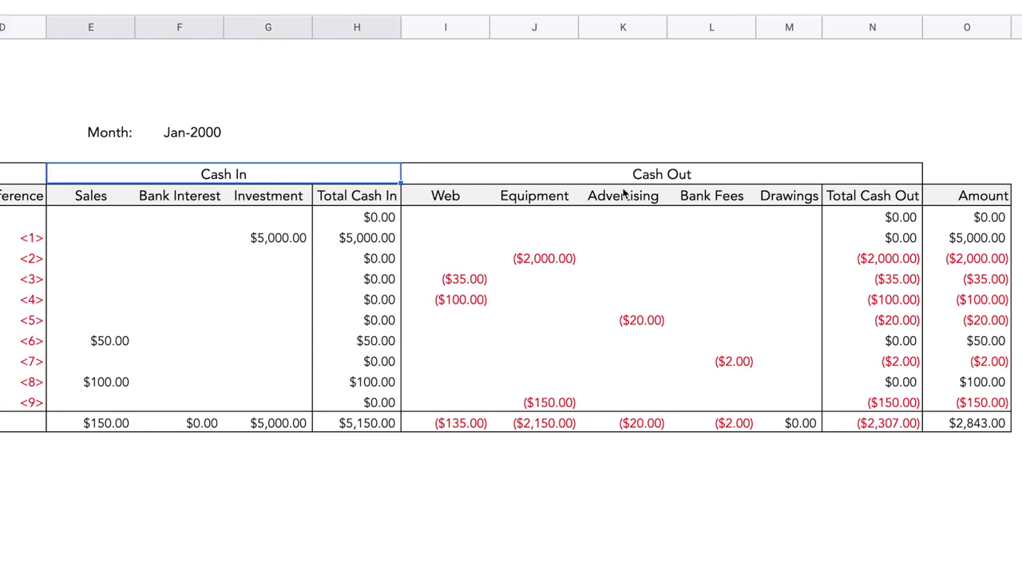
{"action": "left_click", "coordinate": [643, 174]}
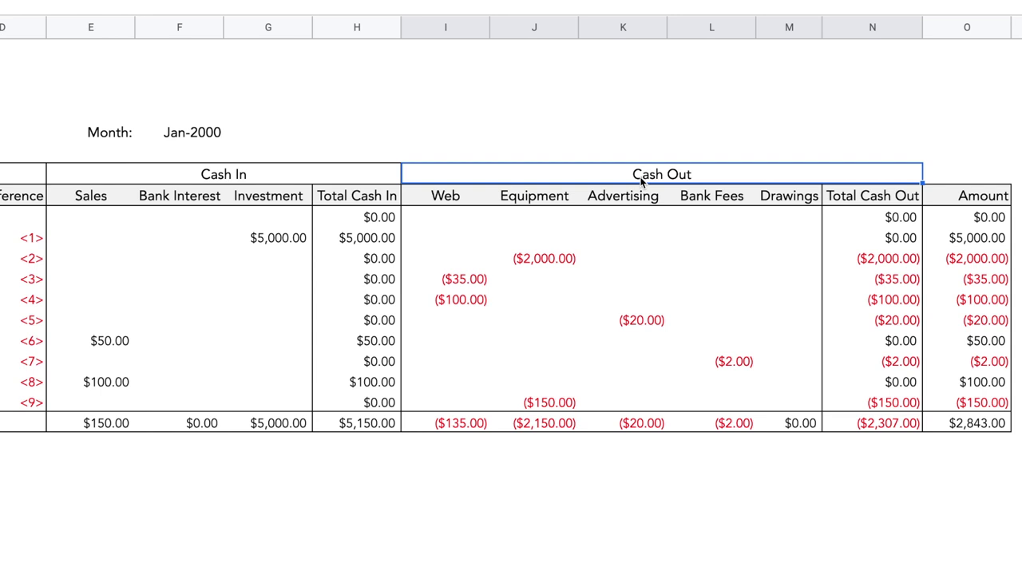
{"action": "left_click_drag", "start_coordinate": [124, 220], "coordinate": [200, 403]}
{"action": "left_click_drag", "start_coordinate": [465, 214], "coordinate": [726, 407]}
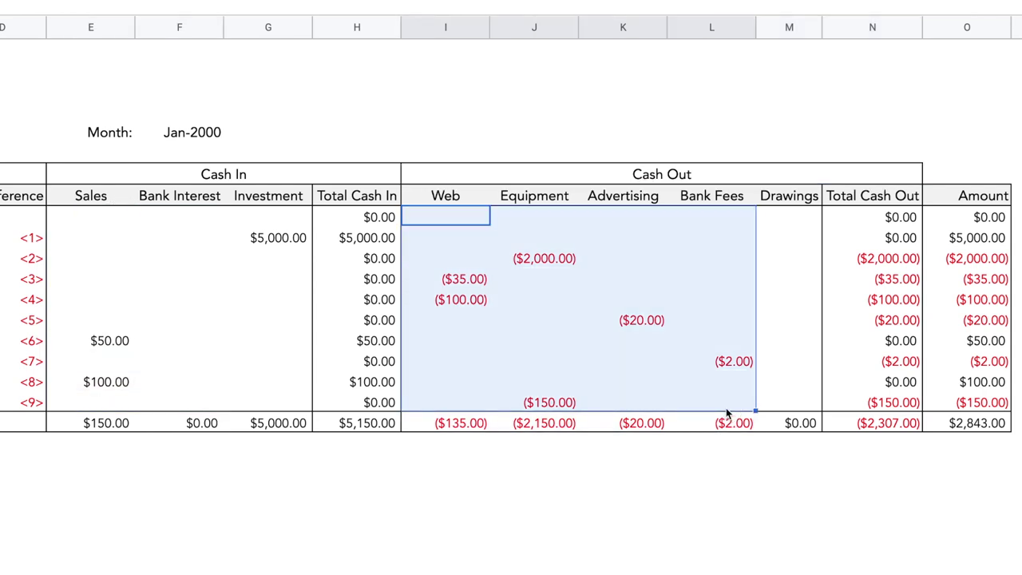
{"action": "left_click", "coordinate": [726, 409]}
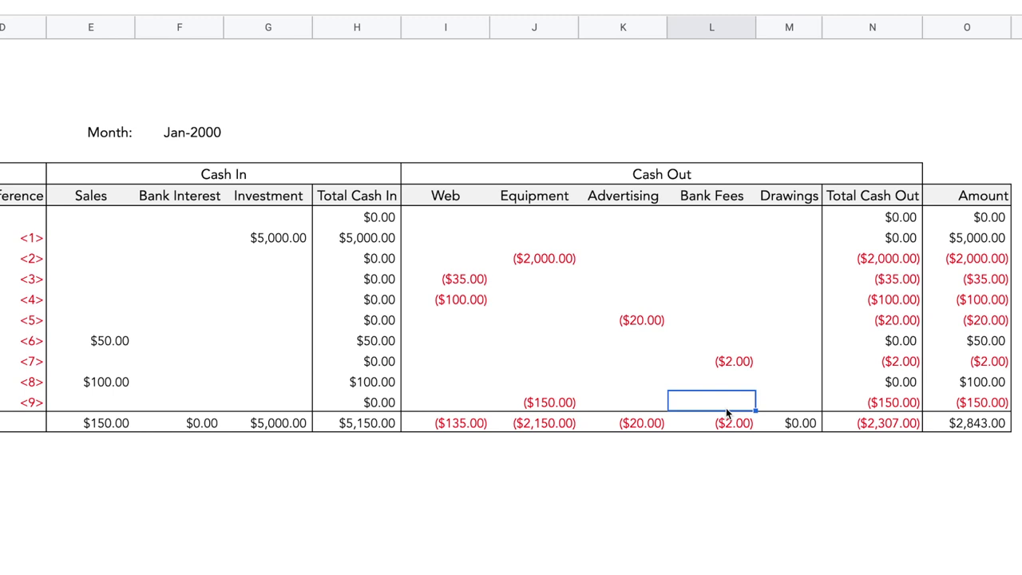